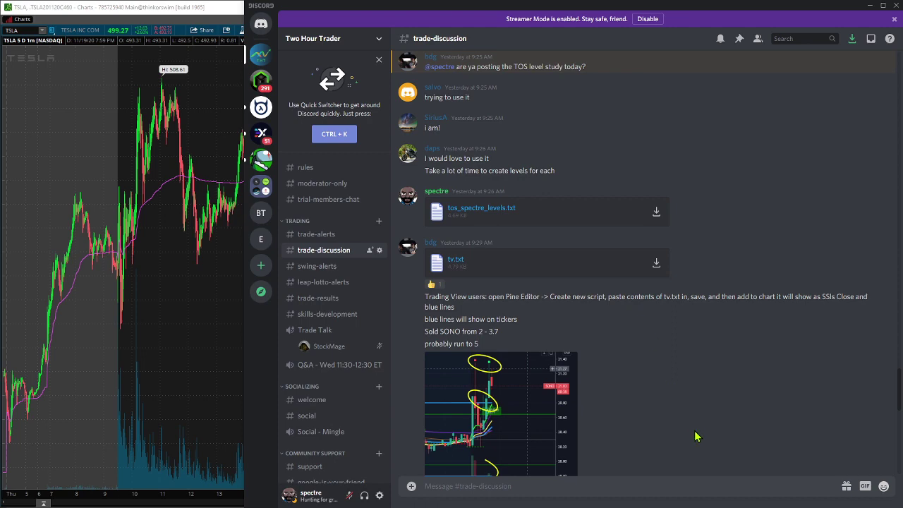
Step: Select the entire tos_spectre_levels script in Notepad, then return to the thinkorswim charts
key("alt+Tab")
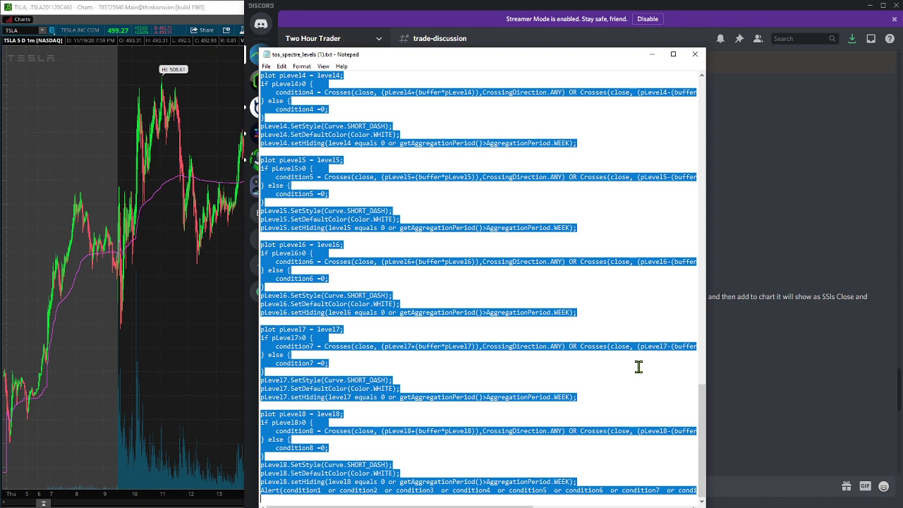
left_click(358, 193)
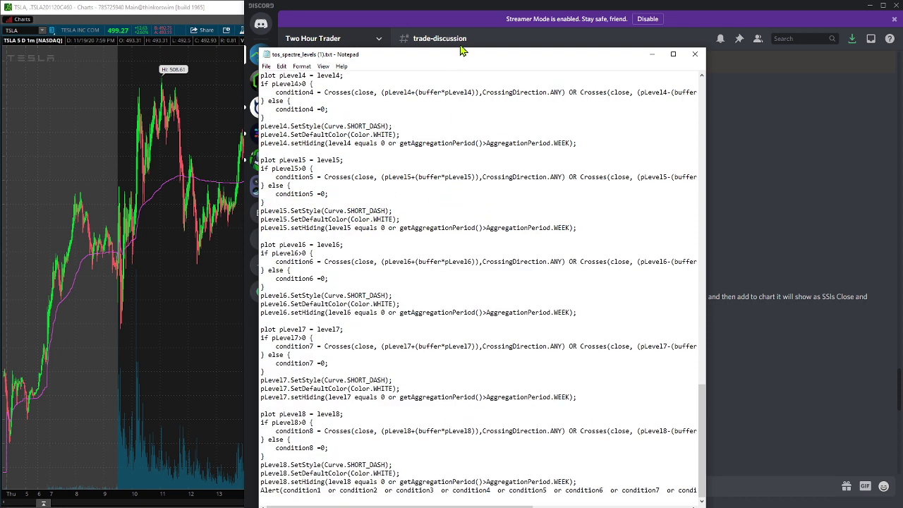
key("ctrl+a")
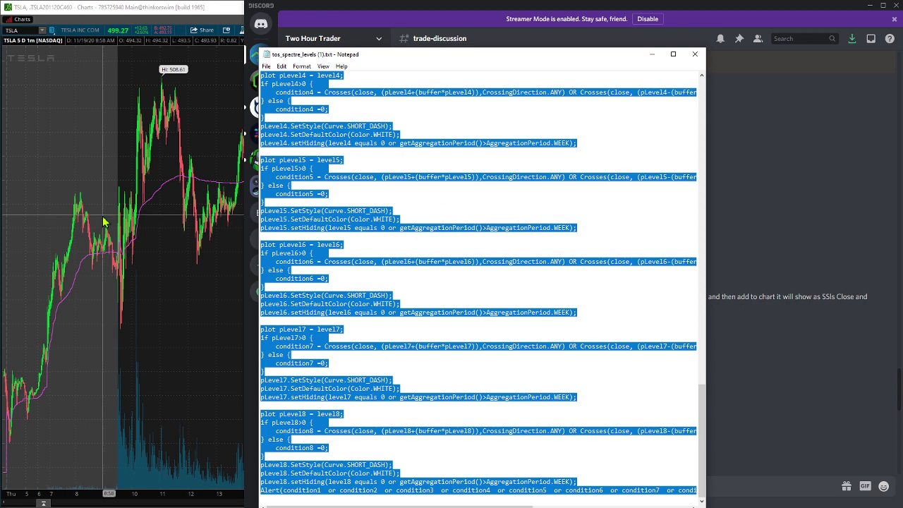
left_click(205, 291)
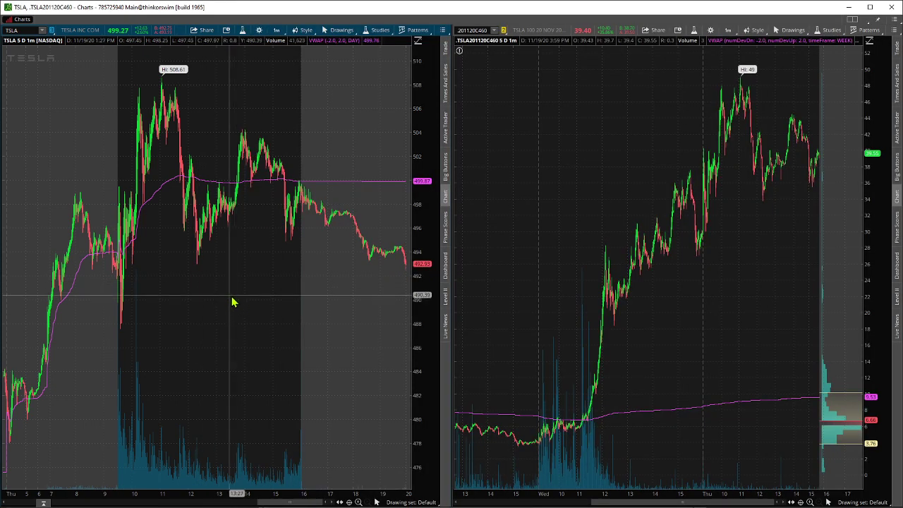
Step: Create a new custom study on the TSLA chart named Spectre_Watchlist_Levels
right_click(268, 267)
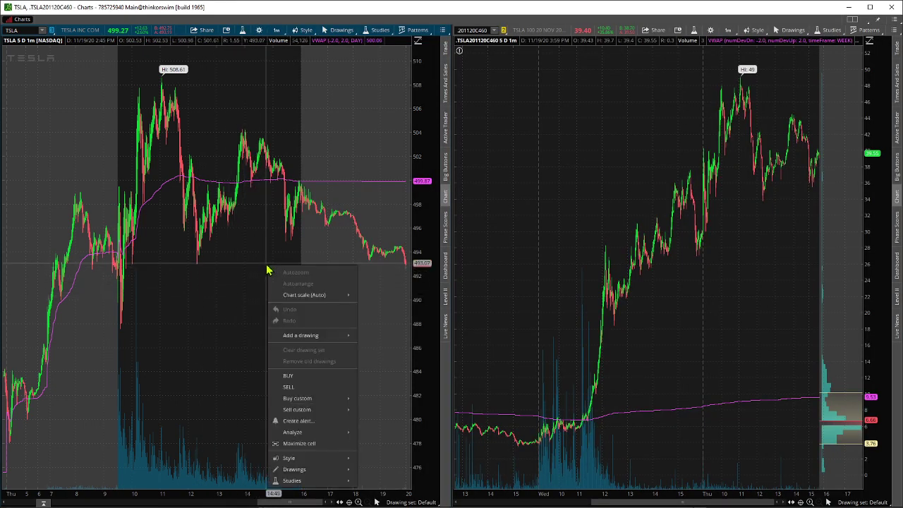
mouse_move(341, 483)
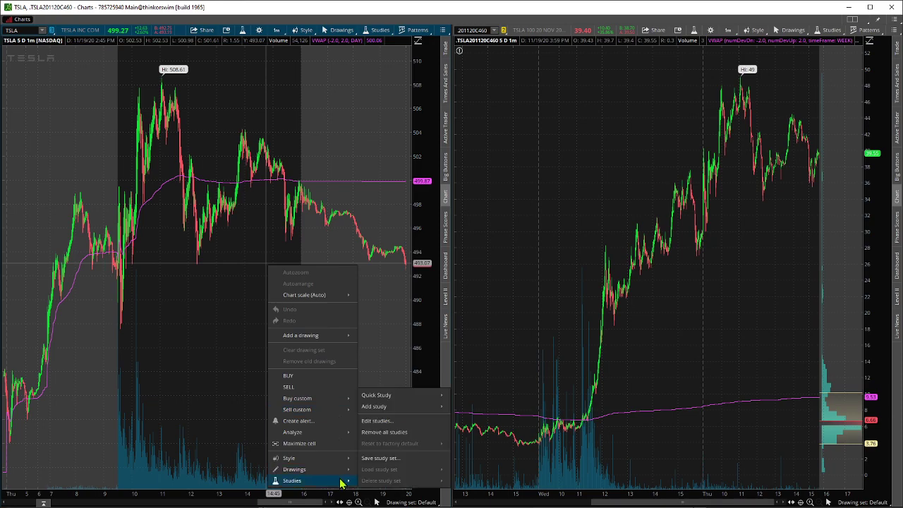
left_click(415, 422)
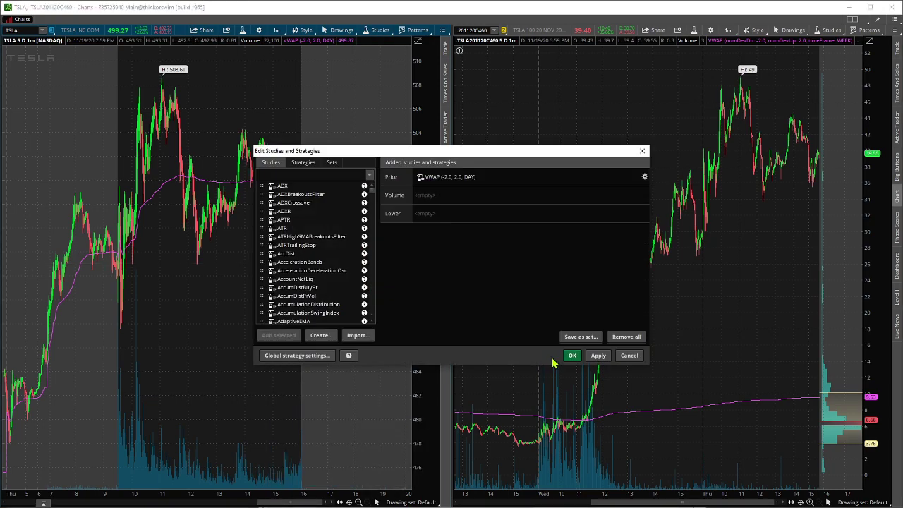
left_click(322, 337)
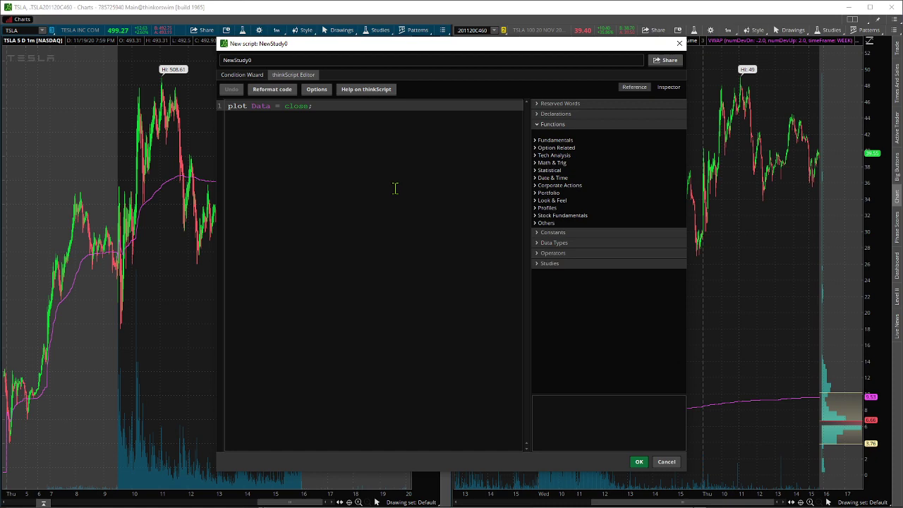
double_click(272, 59)
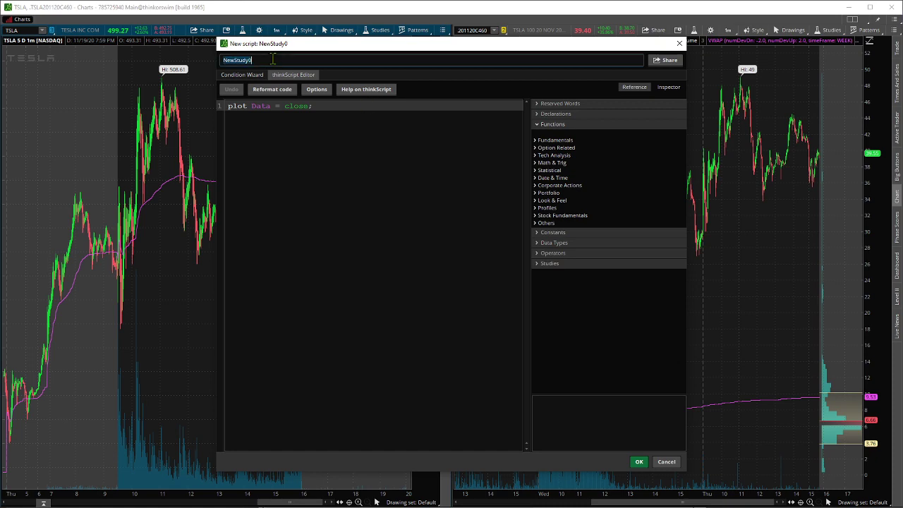
type("Spectre_Watchlist_Levels")
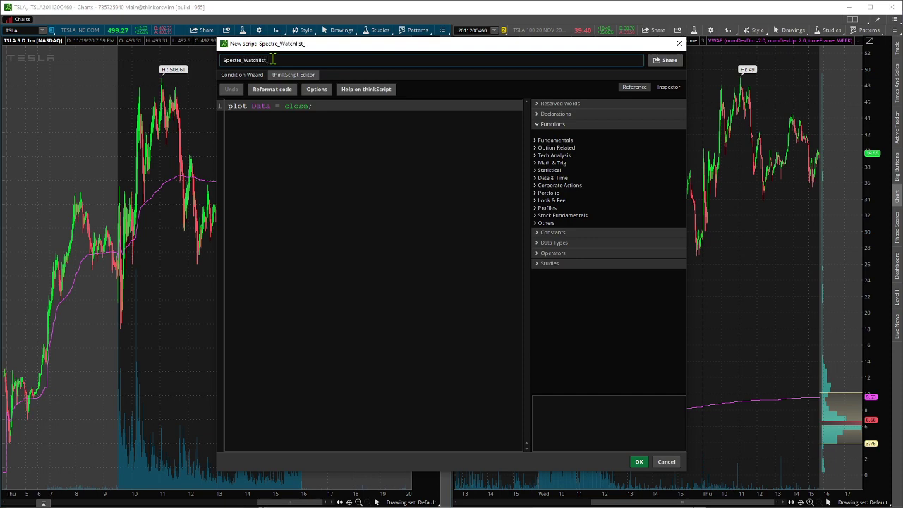
Step: Replace the new study's default plot code with the copied levels script and save it
left_click(443, 174)
key("ctrl+a")
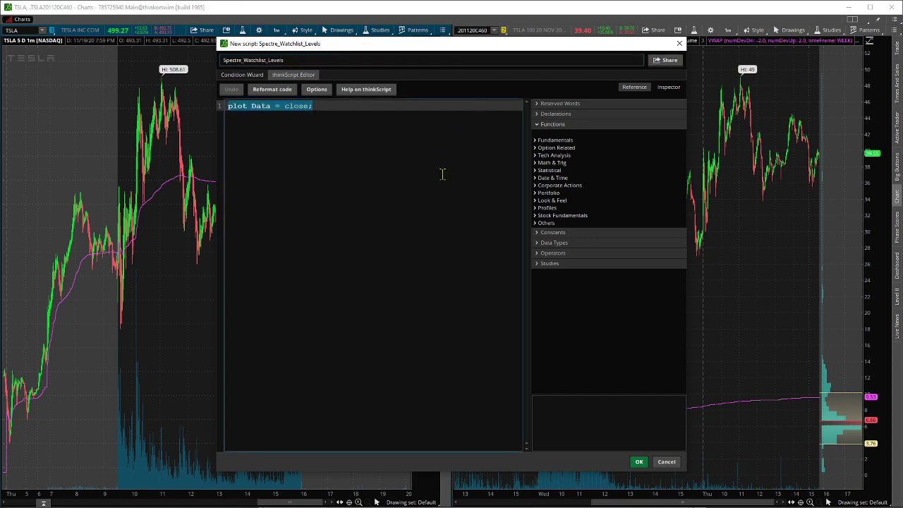
key("ctrl+v")
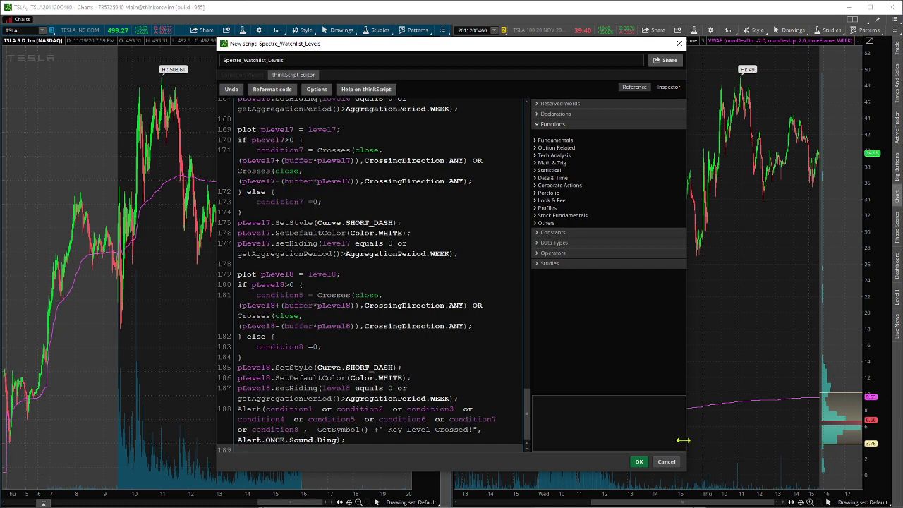
left_click(640, 462)
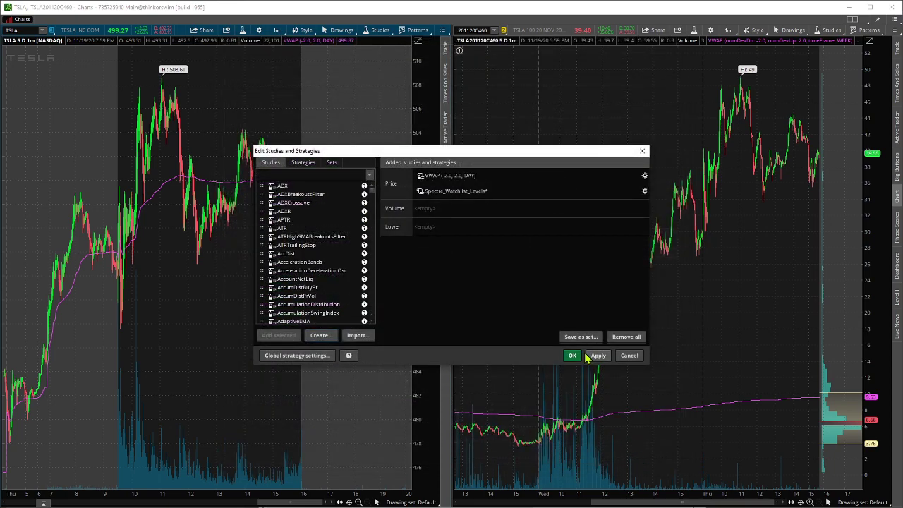
Step: Apply the study to the TSLA chart, drawing dashed levels at 550, 521, 501, 481 and 465
left_click(572, 356)
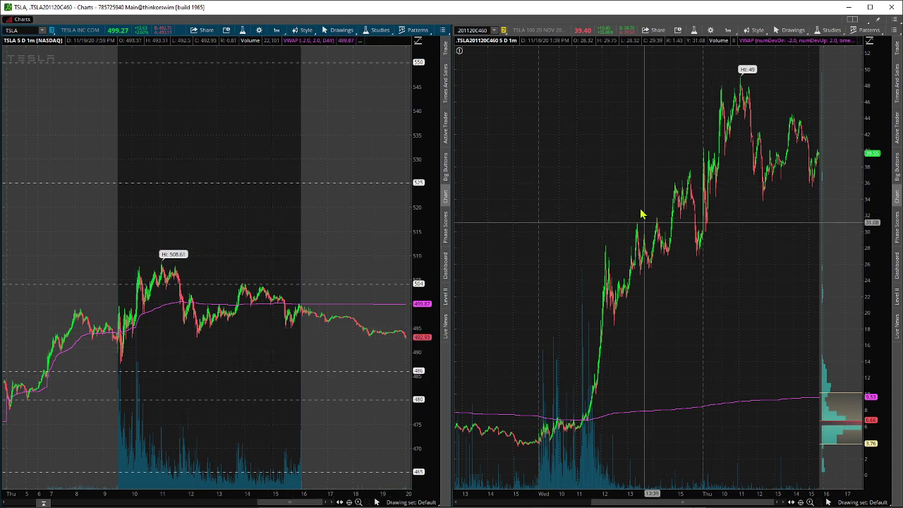
Step: Add Spectre_Watchlist_Levels to the TSLA201120C460 option chart's studies and apply it
right_click(595, 202)
mouse_move(664, 420)
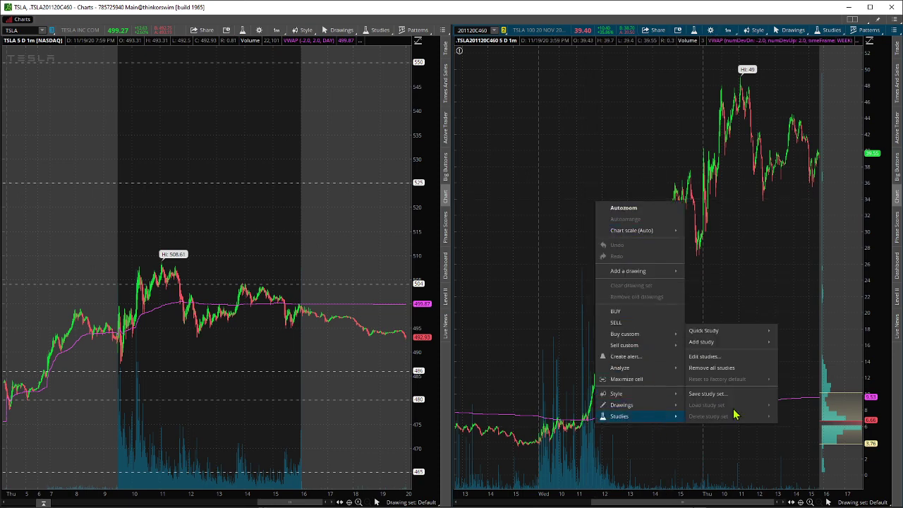
left_click(741, 356)
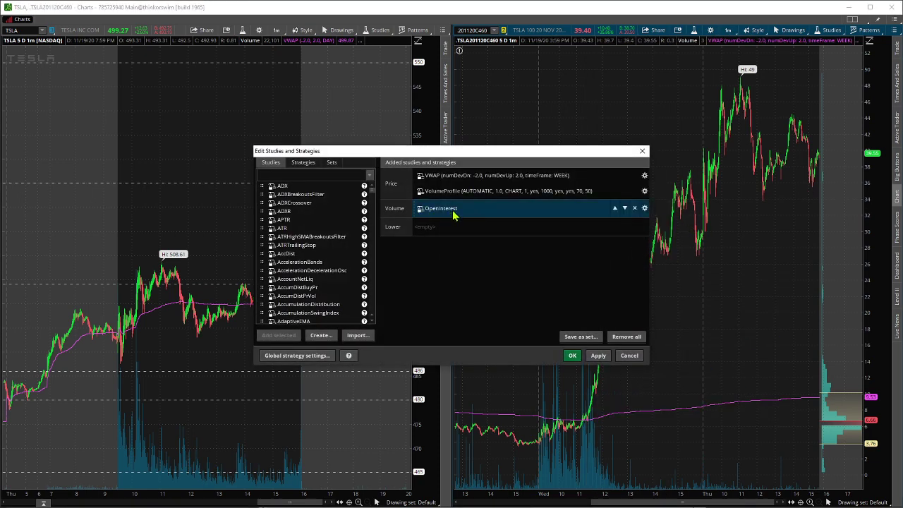
left_click(291, 176)
type("wat")
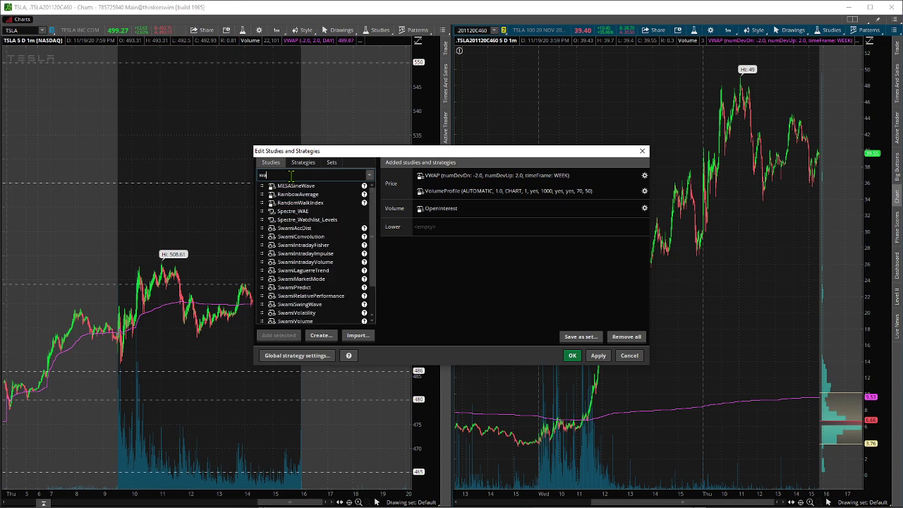
left_click(299, 192)
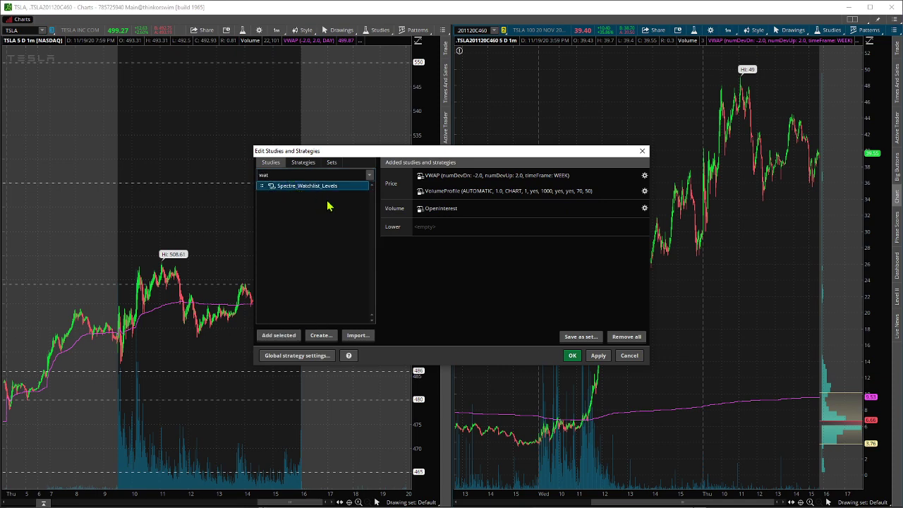
double_click(300, 187)
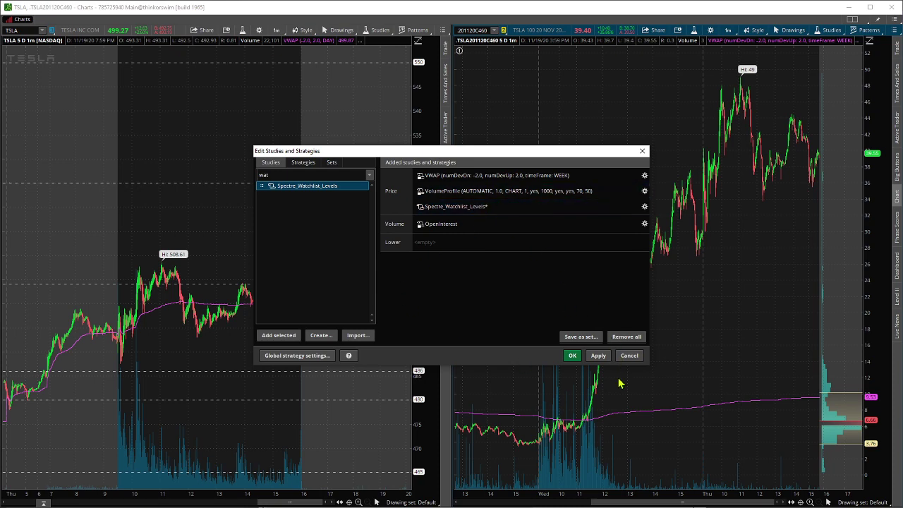
left_click(572, 356)
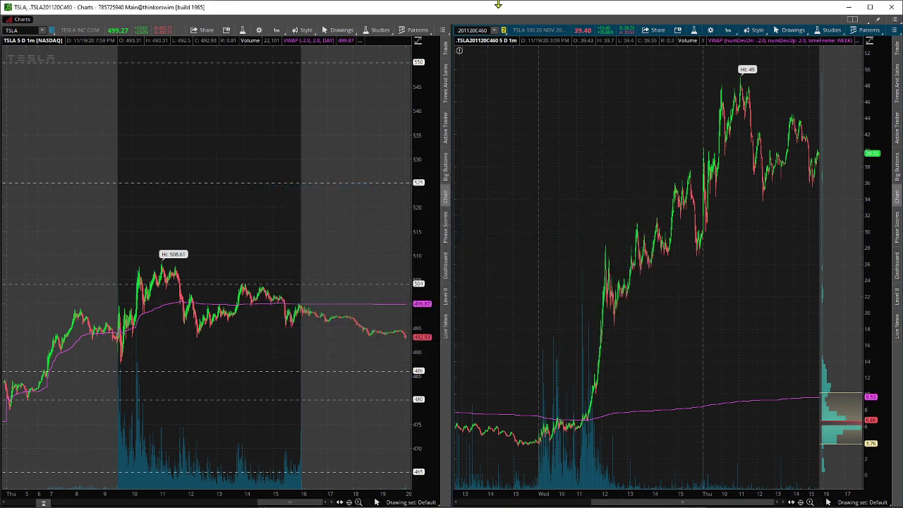
Step: Change the right-hand chart's symbol to BA
left_click(483, 29)
type("BA")
key("Return")
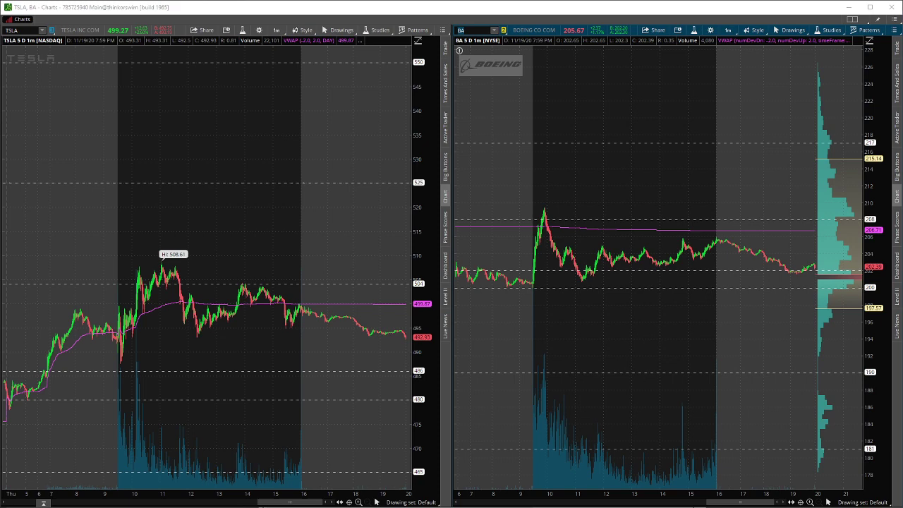
Step: Select the full levels script in tos_spectre_levels.txt and return to thinkorswim
key("alt+Tab")
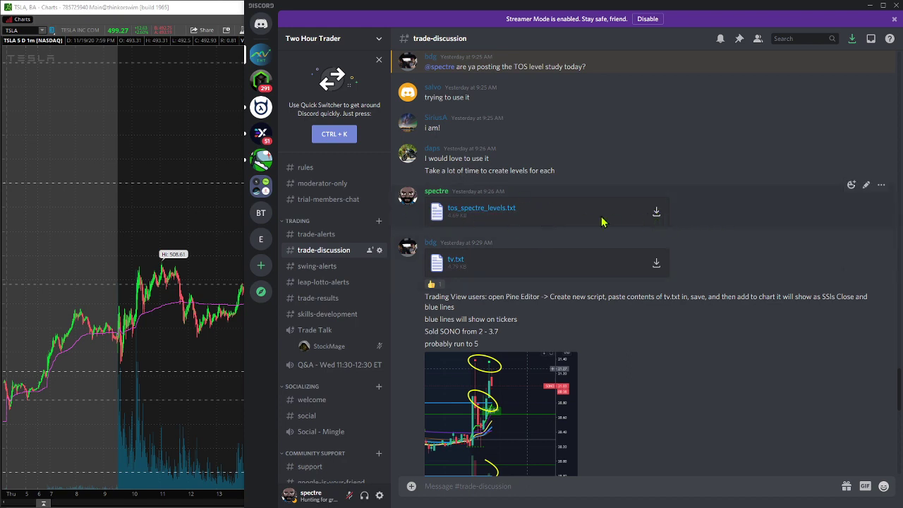
key("alt+Tab")
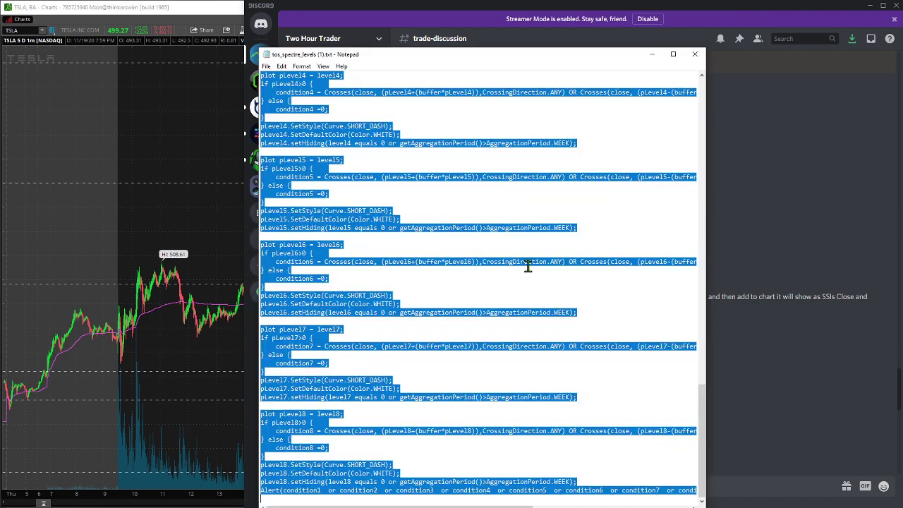
left_click(521, 261)
key("ctrl+a")
left_click(225, 212)
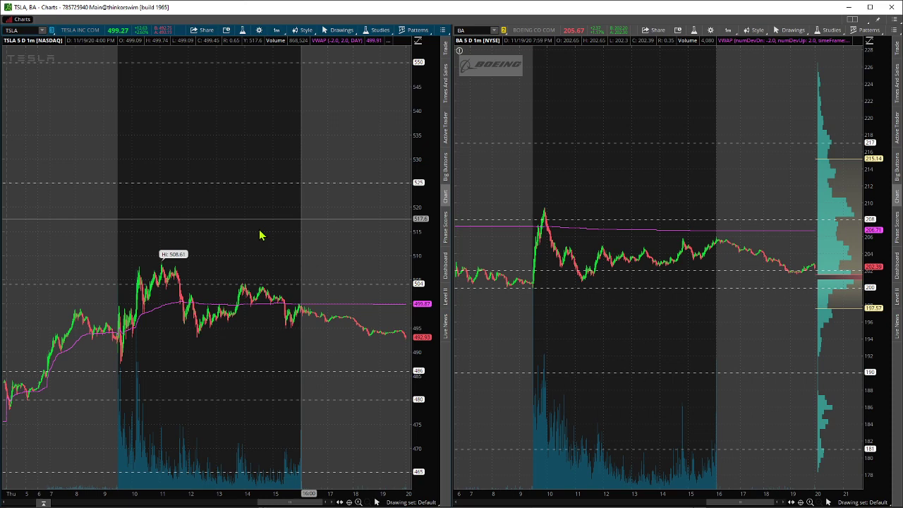
Step: Overwrite the Spectre_Watchlist_Levels source code with the copied levels script and save it
right_click(231, 209)
mouse_move(282, 427)
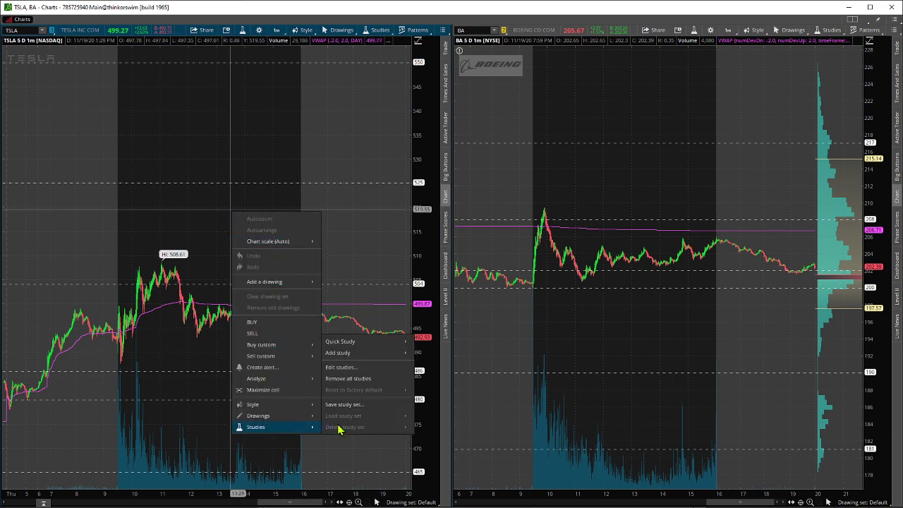
left_click(377, 368)
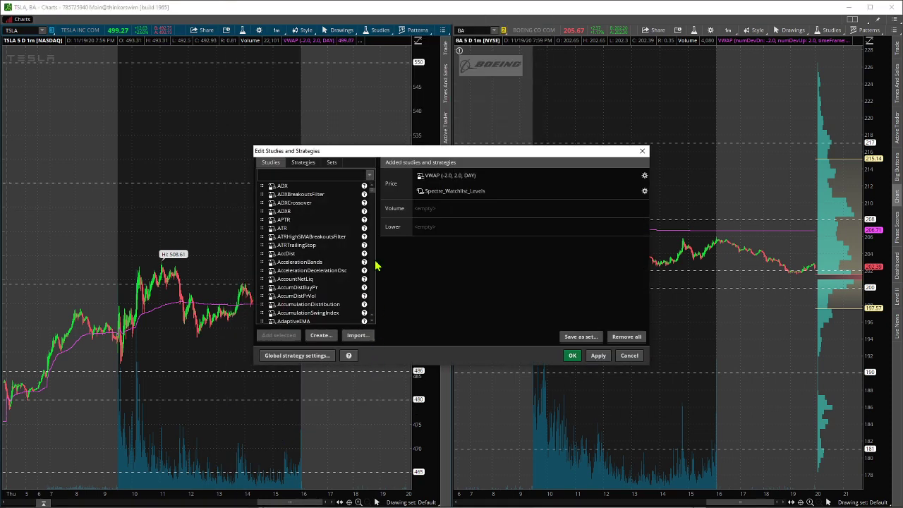
left_click(428, 191)
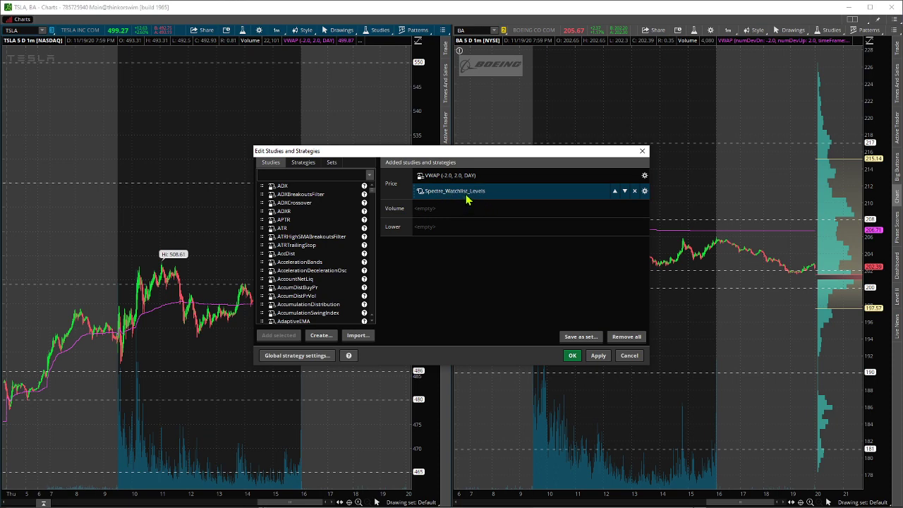
right_click(467, 198)
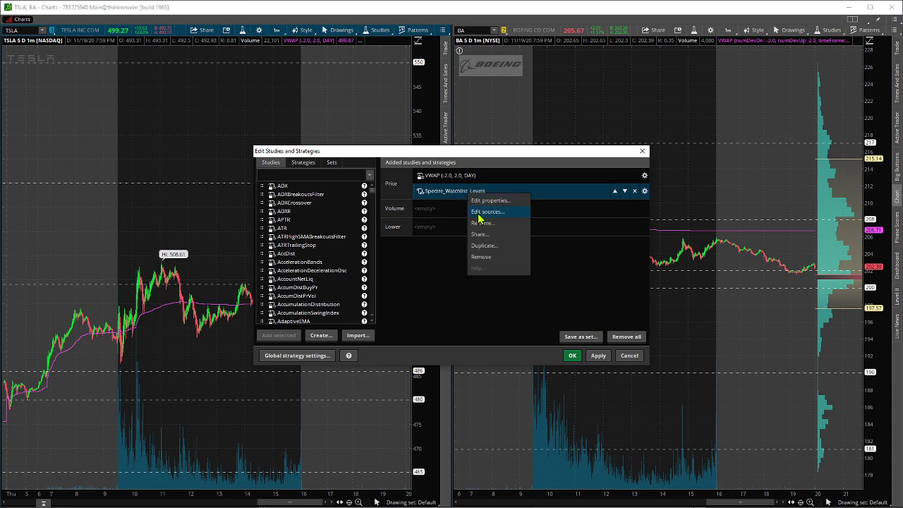
left_click(479, 216)
left_click(373, 242)
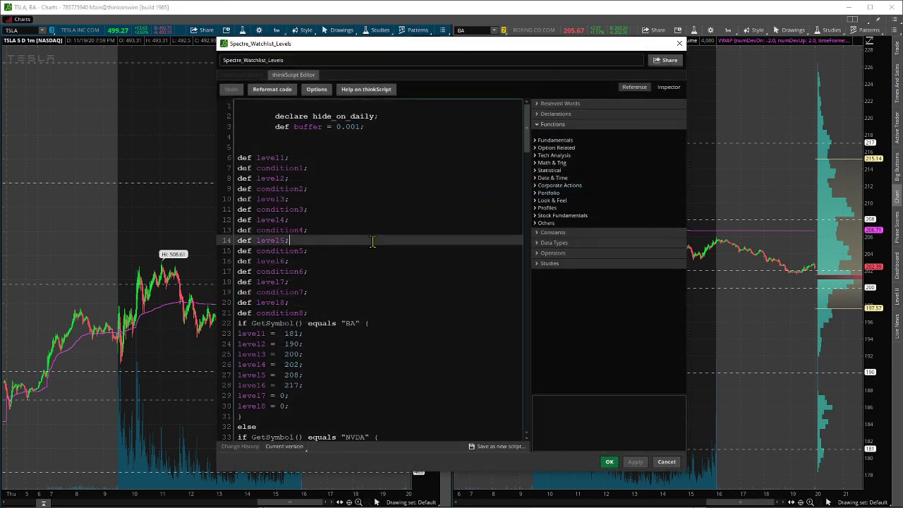
key("ctrl+a")
key("ctrl+v")
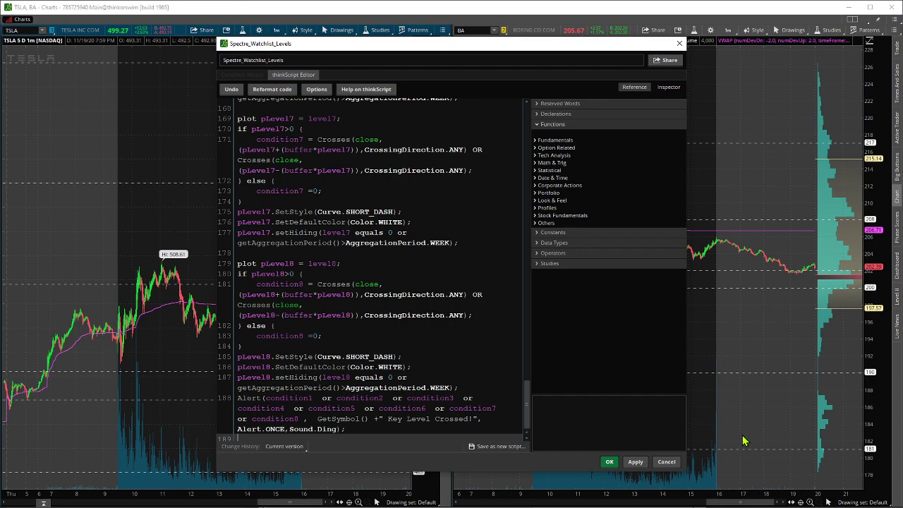
left_click(608, 464)
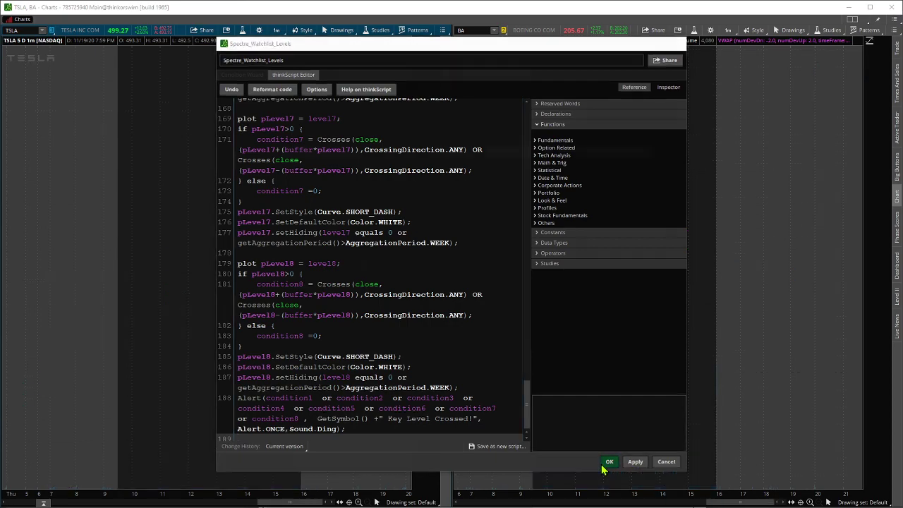
Step: Apply the study edits, then turn off Fit studies on both the TSLA and BA price scales
left_click(573, 356)
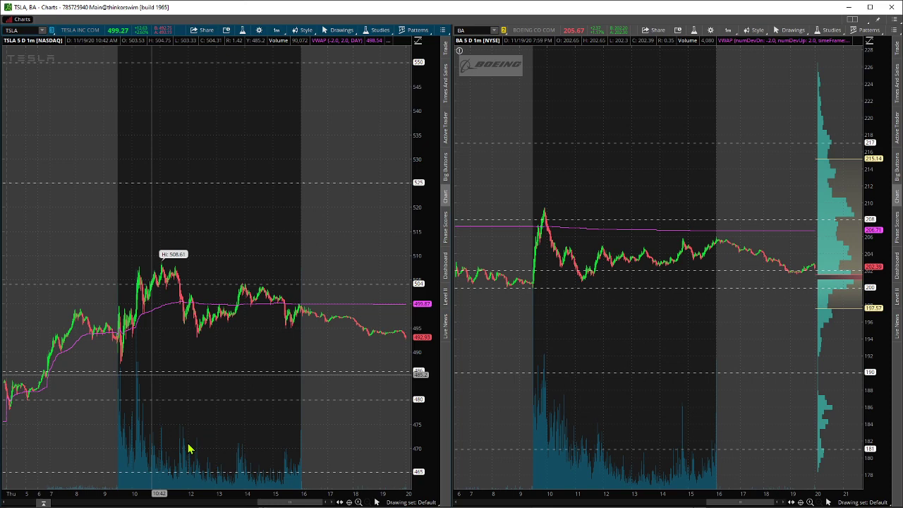
left_click(418, 42)
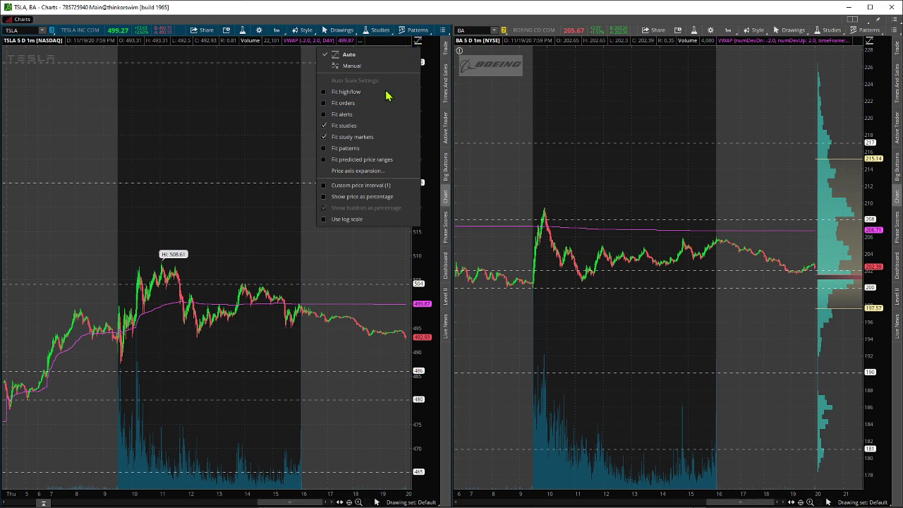
left_click(345, 126)
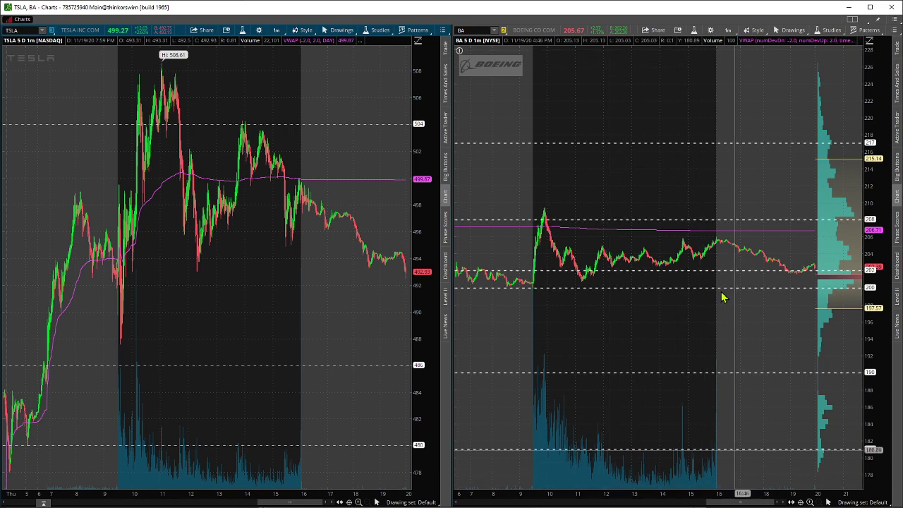
left_click(870, 42)
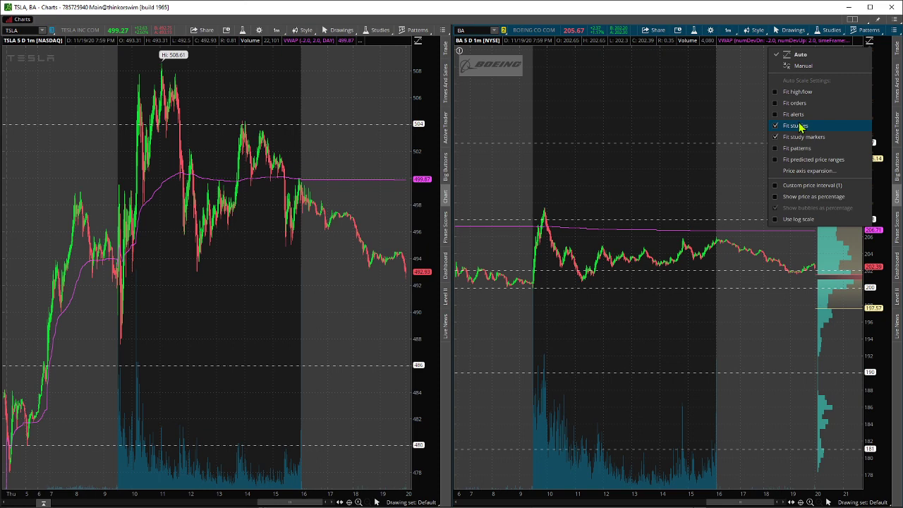
left_click(799, 126)
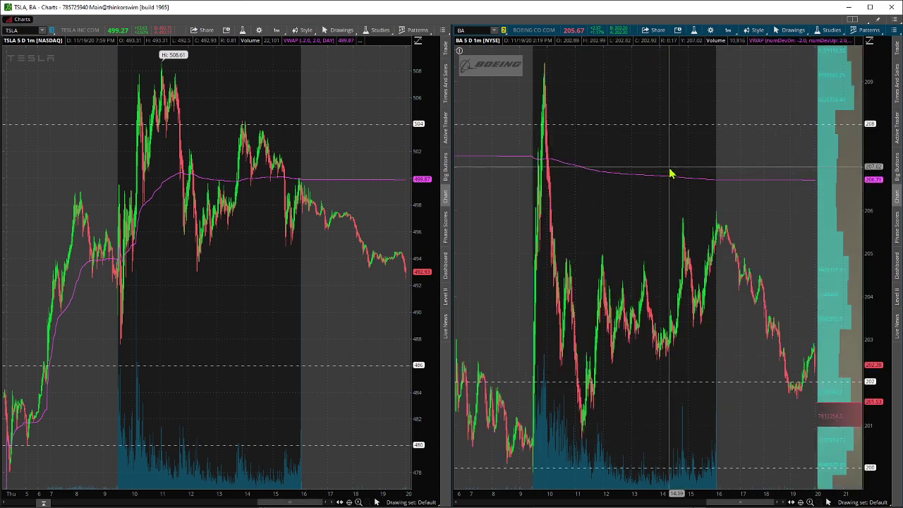